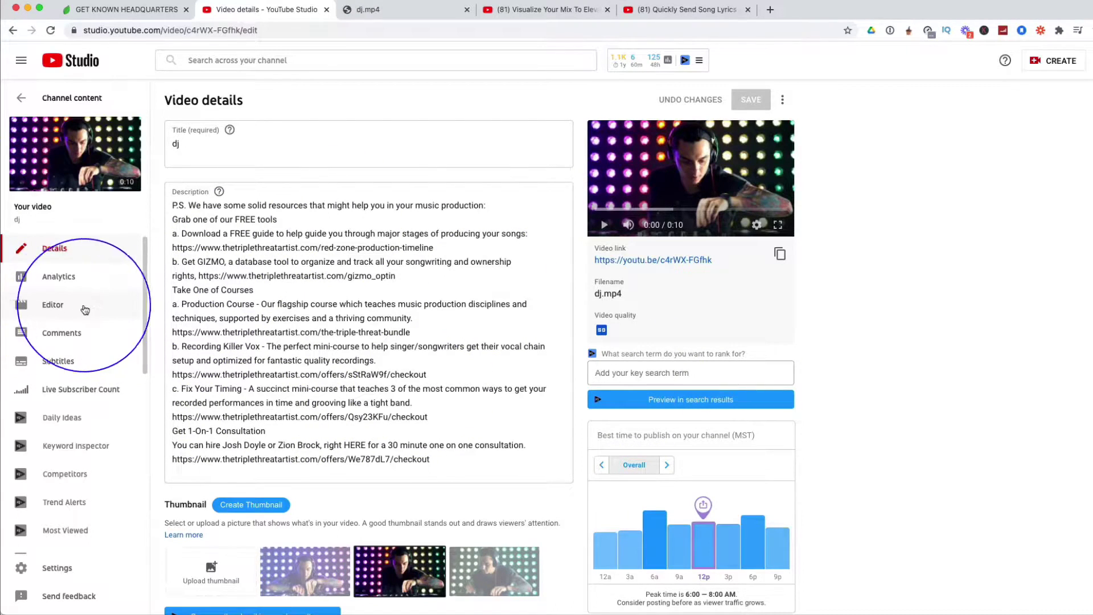
Step: Open the dj video in the editor and apply a face blur to the detected DJ's face
{"action": "left_click", "coordinate": [59, 312]}
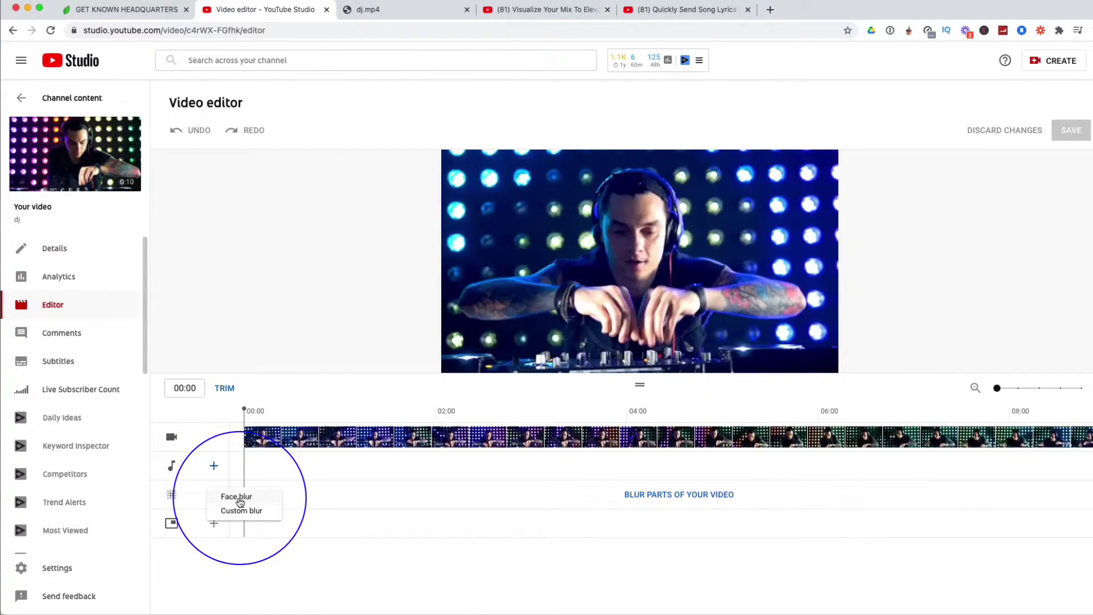
{"action": "left_click", "coordinate": [238, 498]}
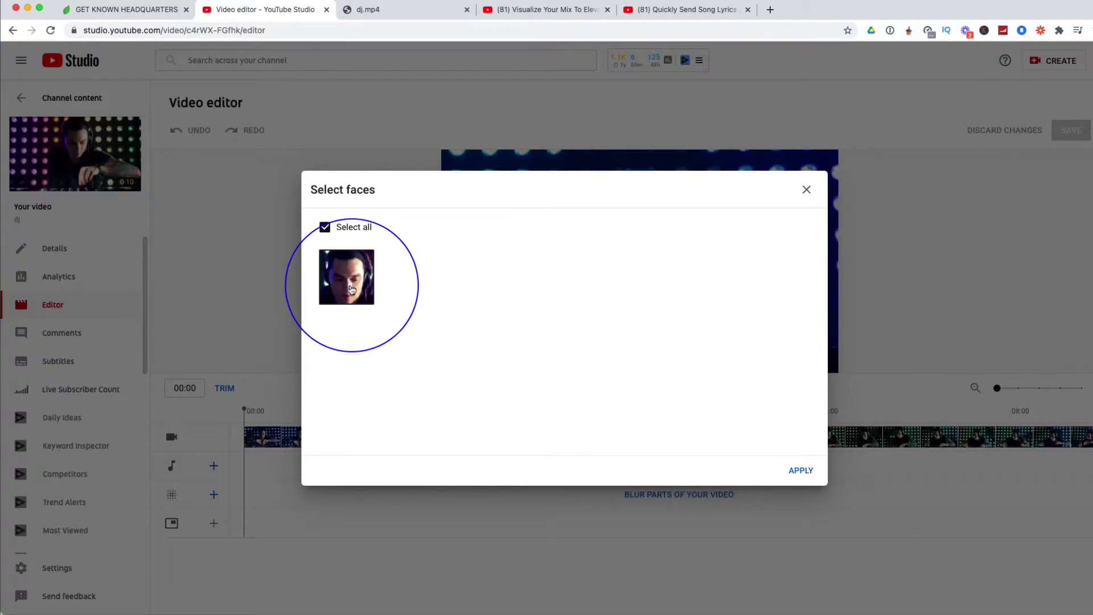
{"action": "left_click", "coordinate": [809, 472]}
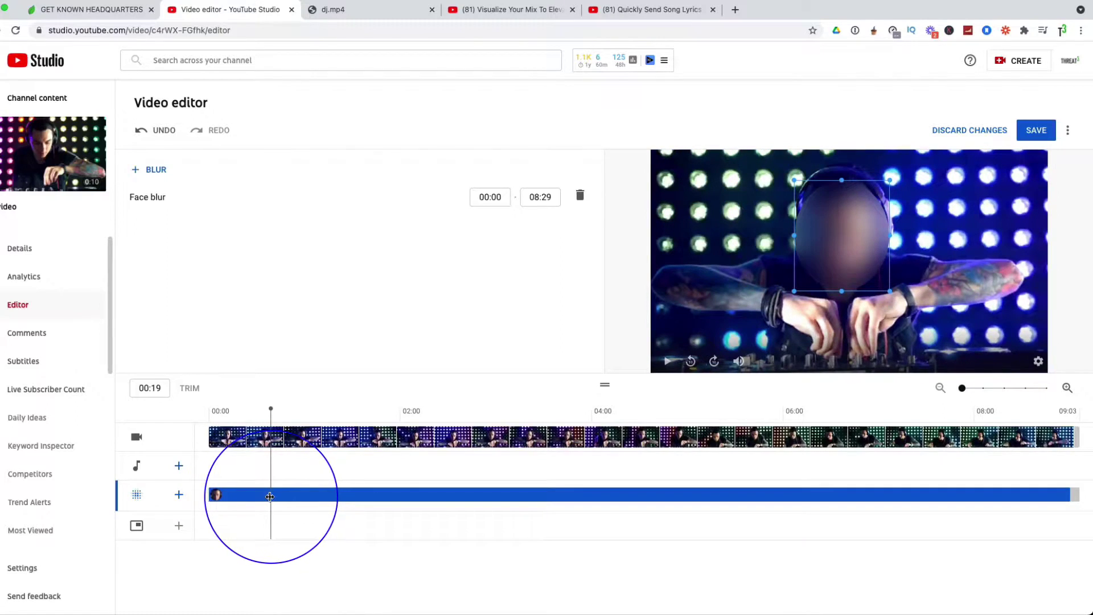
Step: Set the face blur to start at 01:22, preview the playback, and adjust its end point near the end of the video
{"action": "left_click_drag", "start_coordinate": [209, 494], "coordinate": [377, 497]}
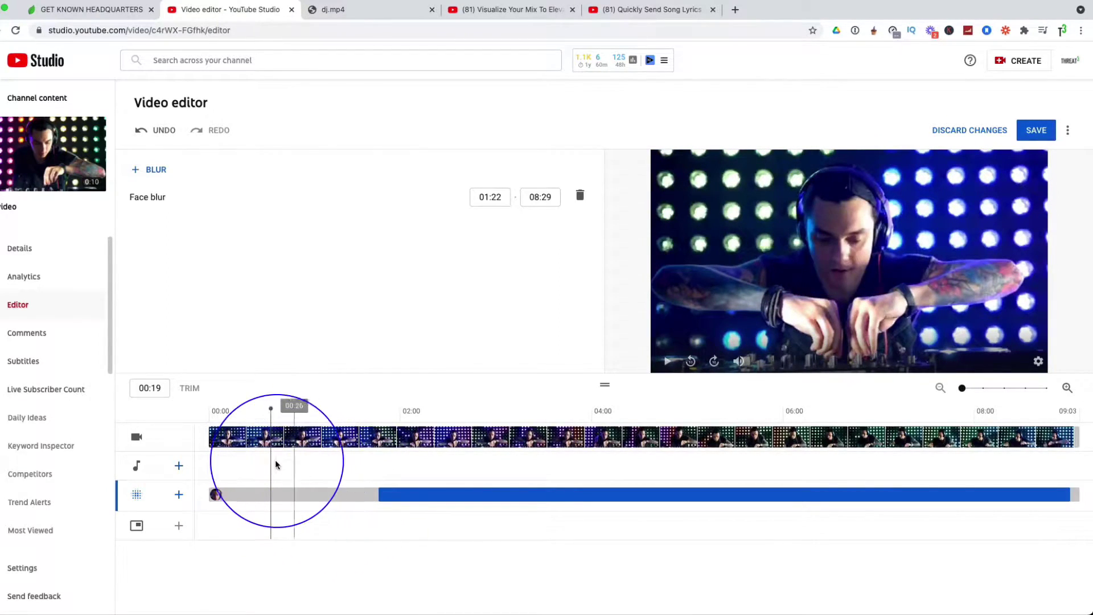
{"action": "key", "text": "space"}
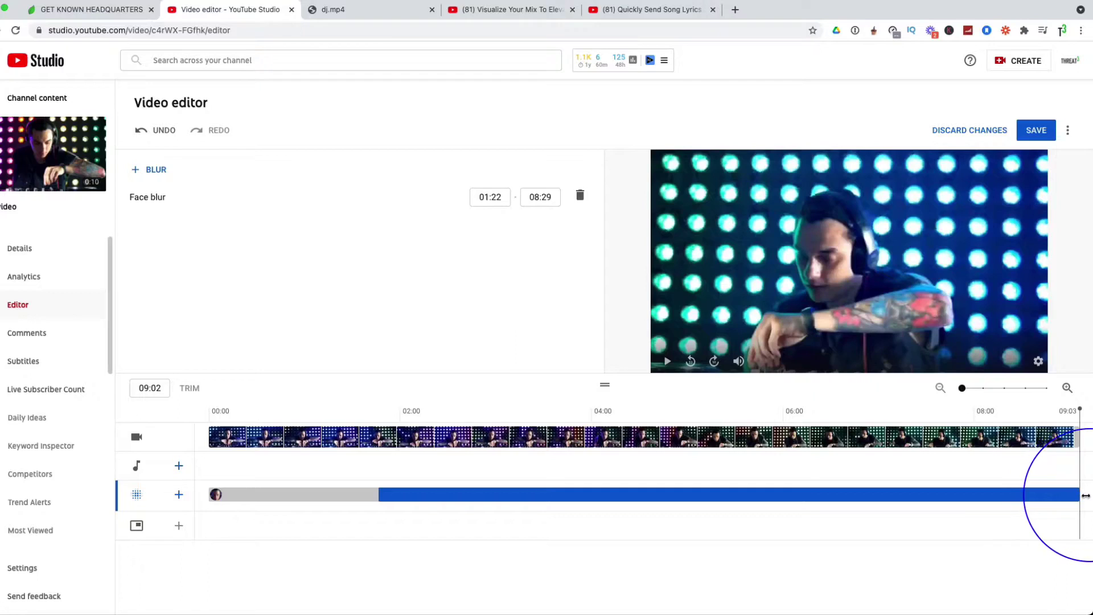
{"action": "left_click_drag", "start_coordinate": [1045, 498], "coordinate": [1041, 496]}
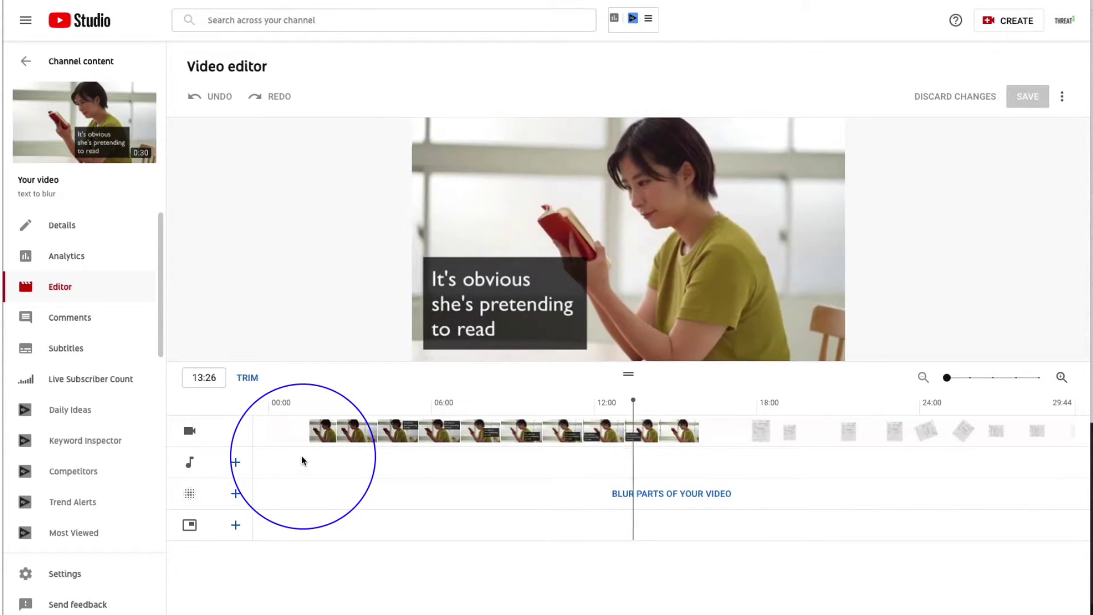
Step: Position the text to blur video at 02:37, where the caption box is shown, and add a custom blur
{"action": "key", "text": "space"}
{"action": "left_click", "coordinate": [307, 450]}
{"action": "left_click_drag", "start_coordinate": [309, 450], "coordinate": [340, 450]}
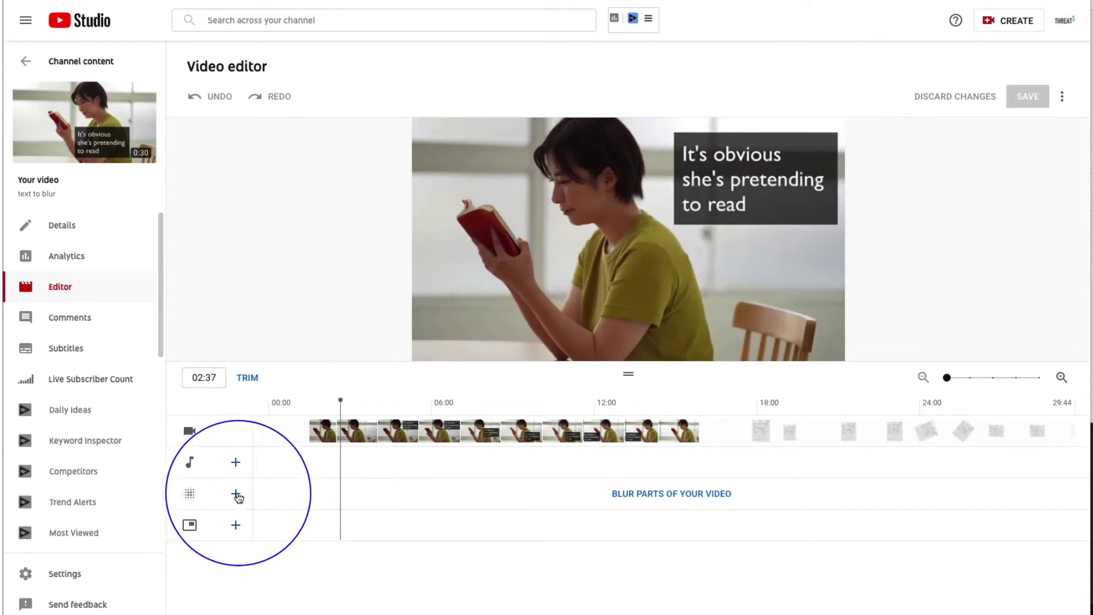
{"action": "left_click", "coordinate": [236, 494]}
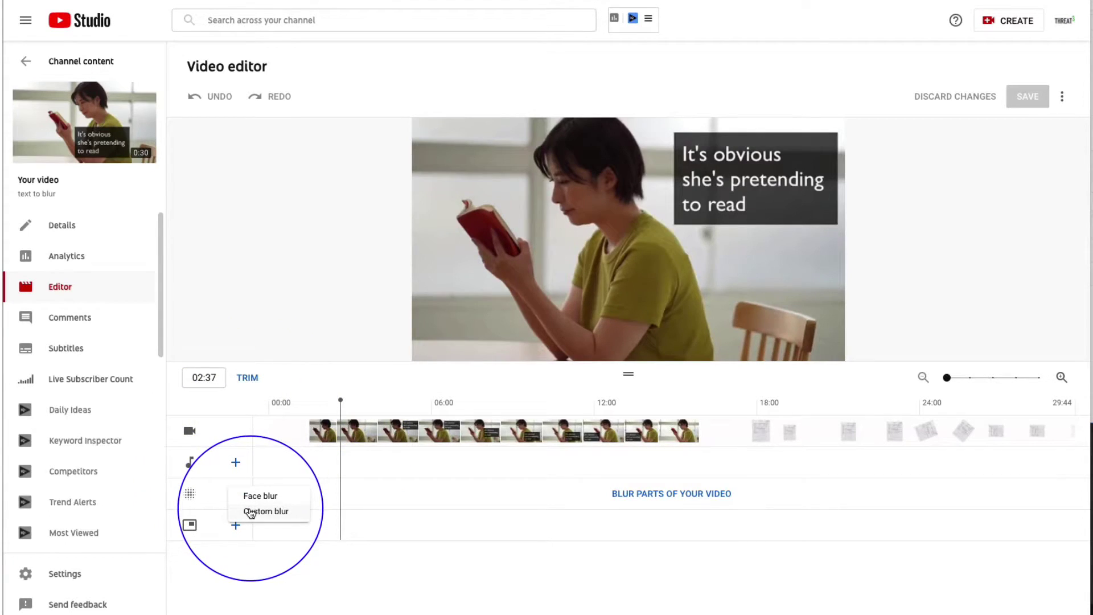
{"action": "left_click", "coordinate": [251, 511]}
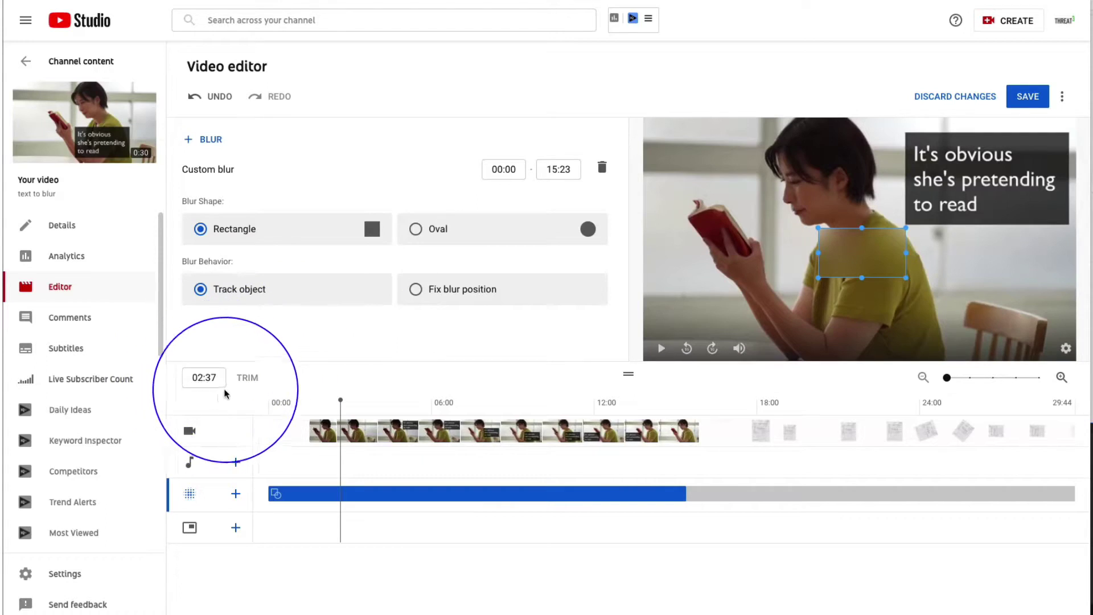
Step: Set the custom blur's start to 02:37 and fit its rectangle over the caption text, using the Track object behavior
{"action": "left_click", "coordinate": [500, 170]}
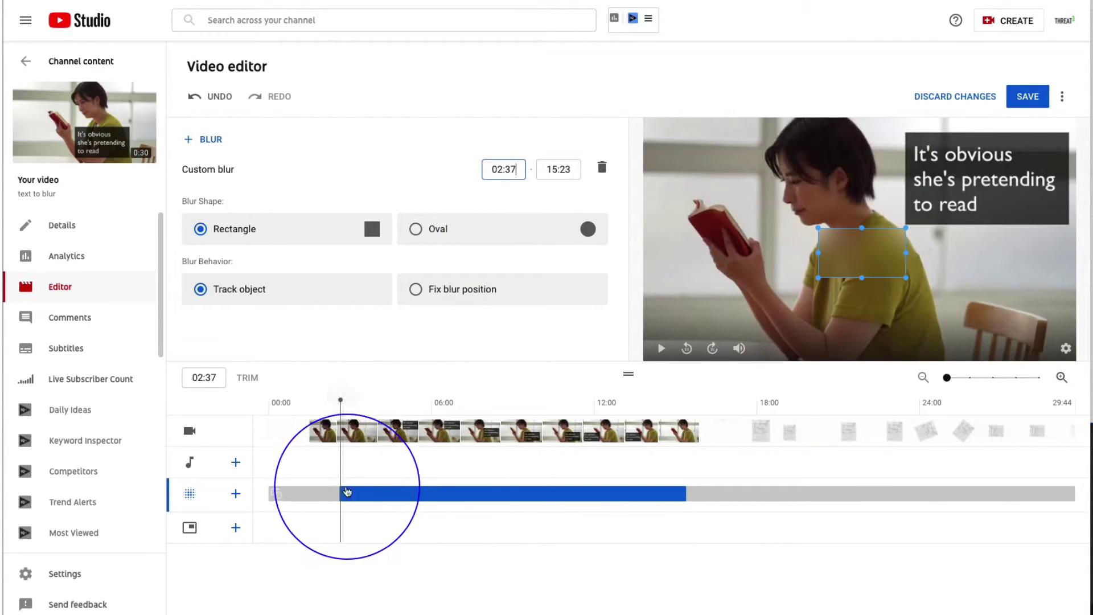
{"action": "left_click_drag", "start_coordinate": [880, 245], "coordinate": [965, 155]}
{"action": "left_click_drag", "start_coordinate": [996, 190], "coordinate": [1050, 220]}
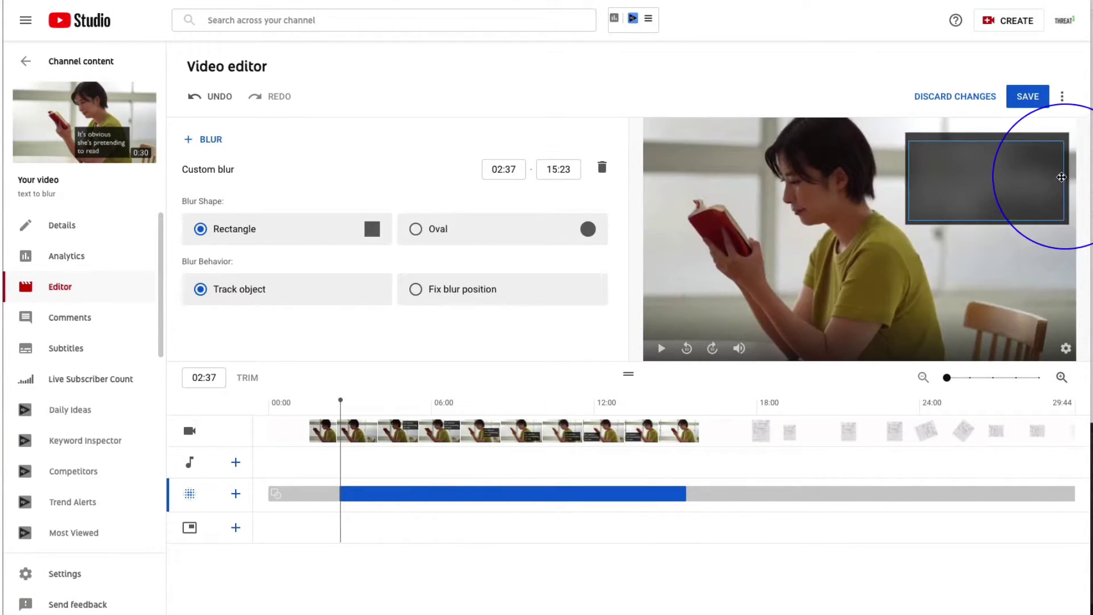
{"action": "left_click", "coordinate": [1063, 179]}
{"action": "left_click", "coordinate": [258, 293]}
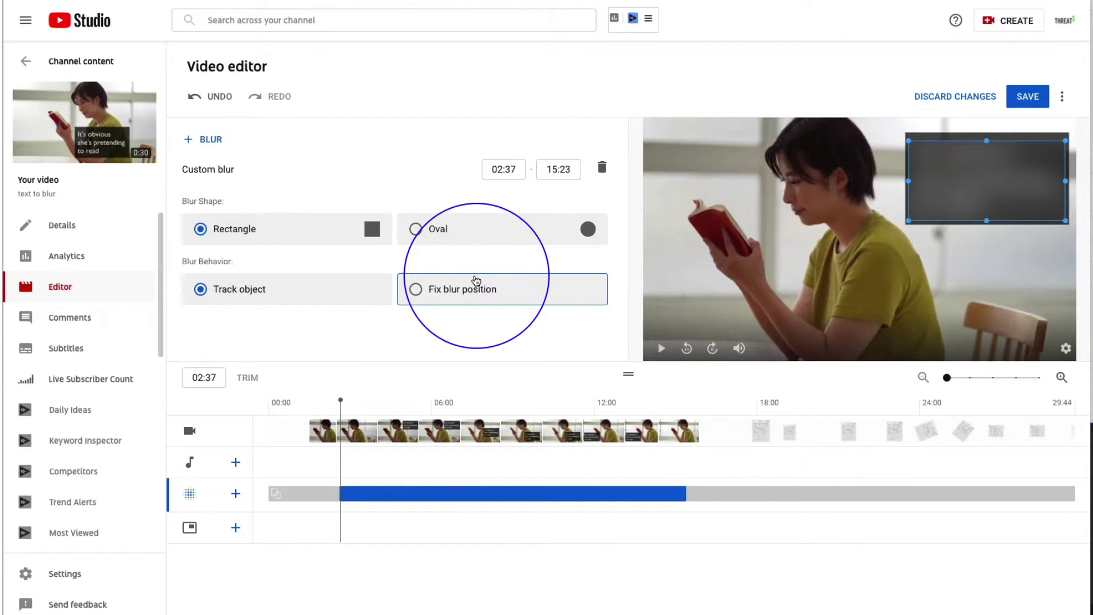
Step: Shift the custom blur's start to 02:36 and play the video to check how the blur tracks the moving caption
{"action": "left_click", "coordinate": [336, 431]}
{"action": "left_click_drag", "start_coordinate": [335, 431], "coordinate": [362, 431]}
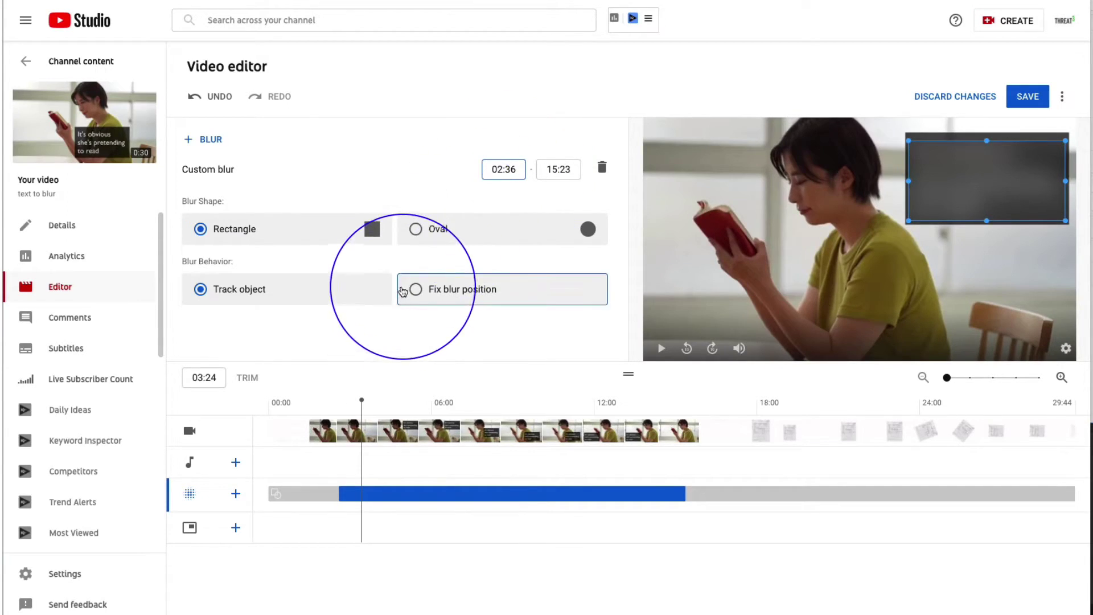
{"action": "left_click", "coordinate": [328, 435]}
{"action": "key", "text": "space"}
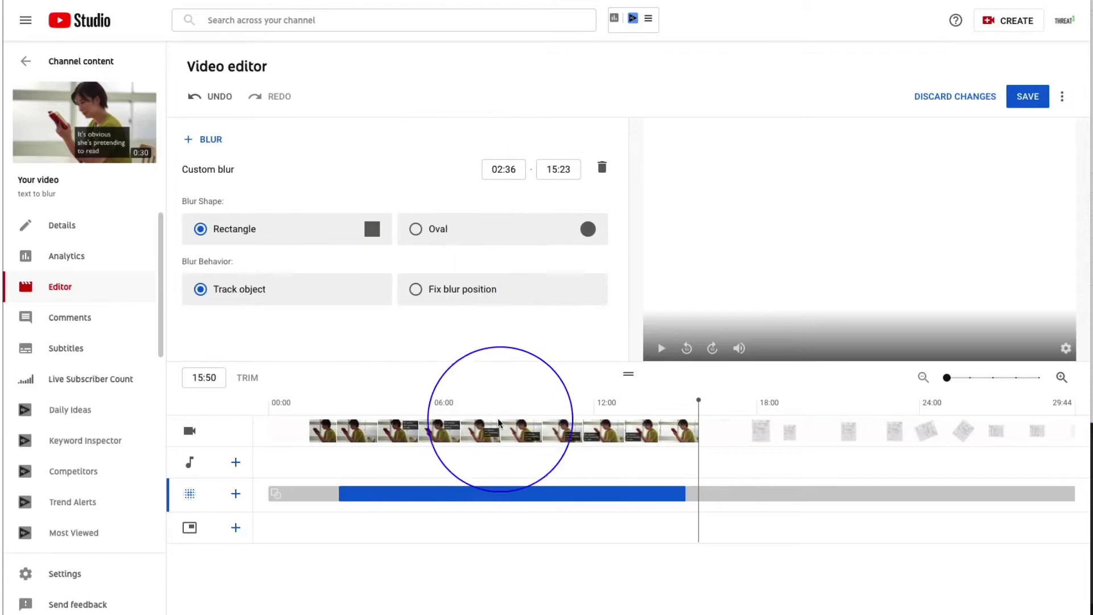
{"action": "left_click", "coordinate": [433, 460]}
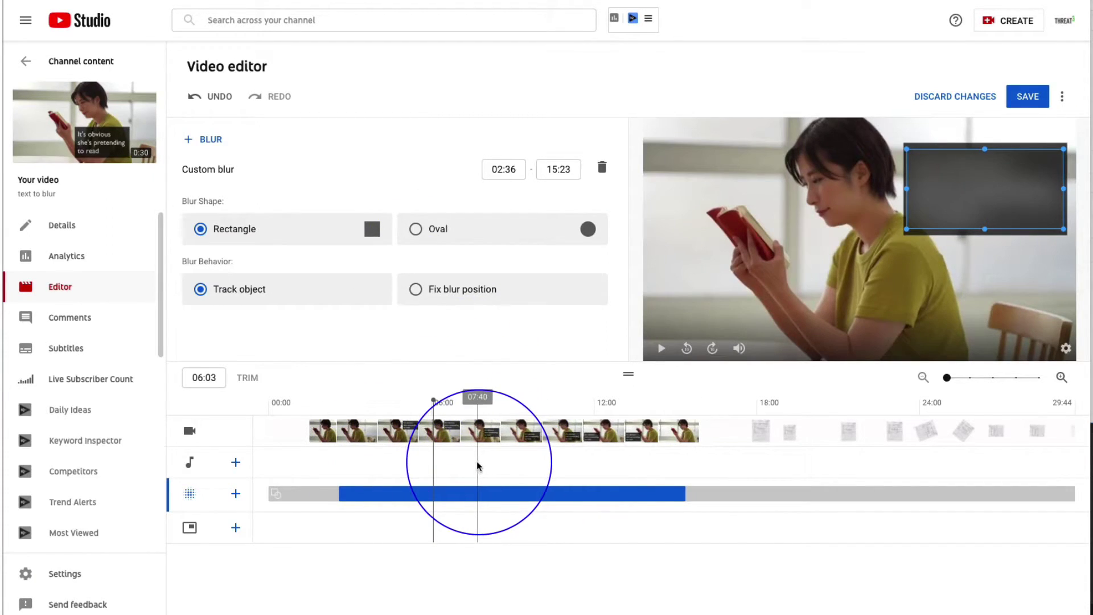
{"action": "key", "text": "space"}
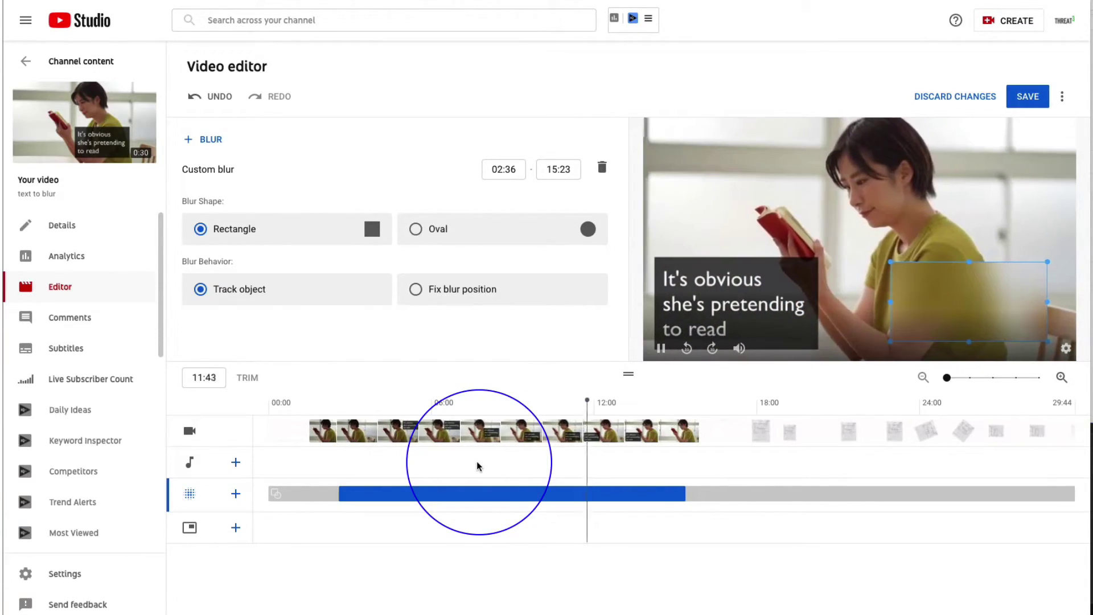
{"action": "key", "text": "space"}
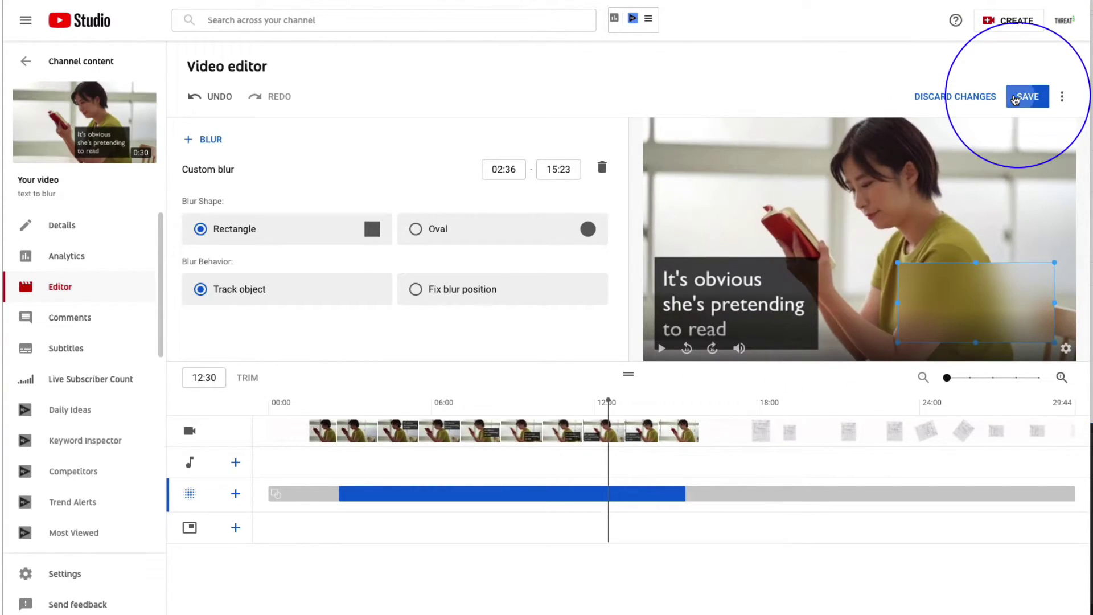
Step: Save the custom blur changes and play the published text to blur video to check the result
{"action": "left_click", "coordinate": [1016, 100]}
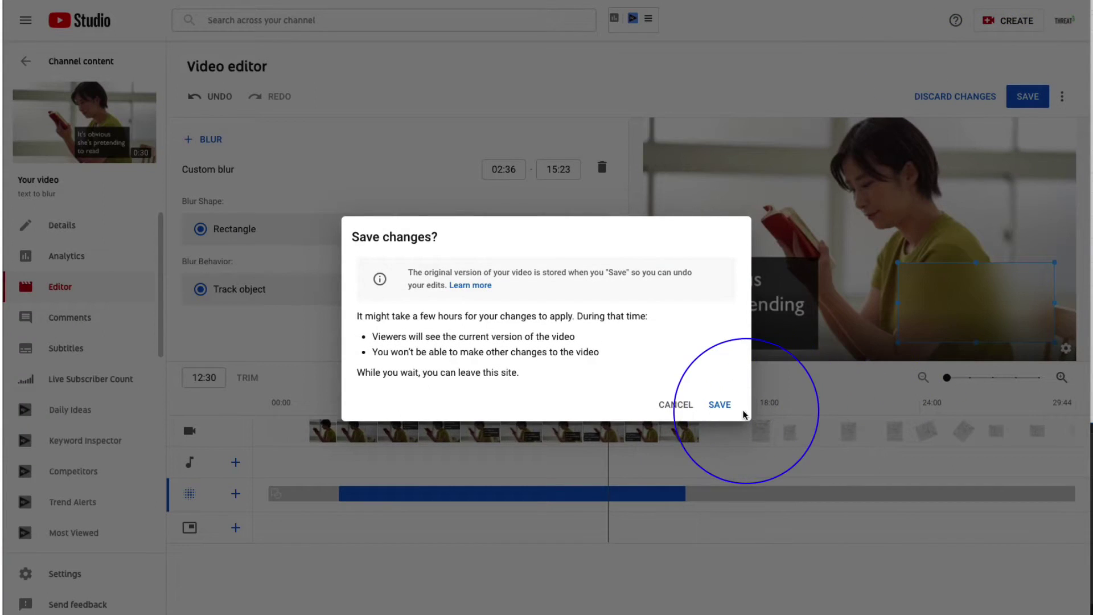
{"action": "left_click", "coordinate": [719, 404]}
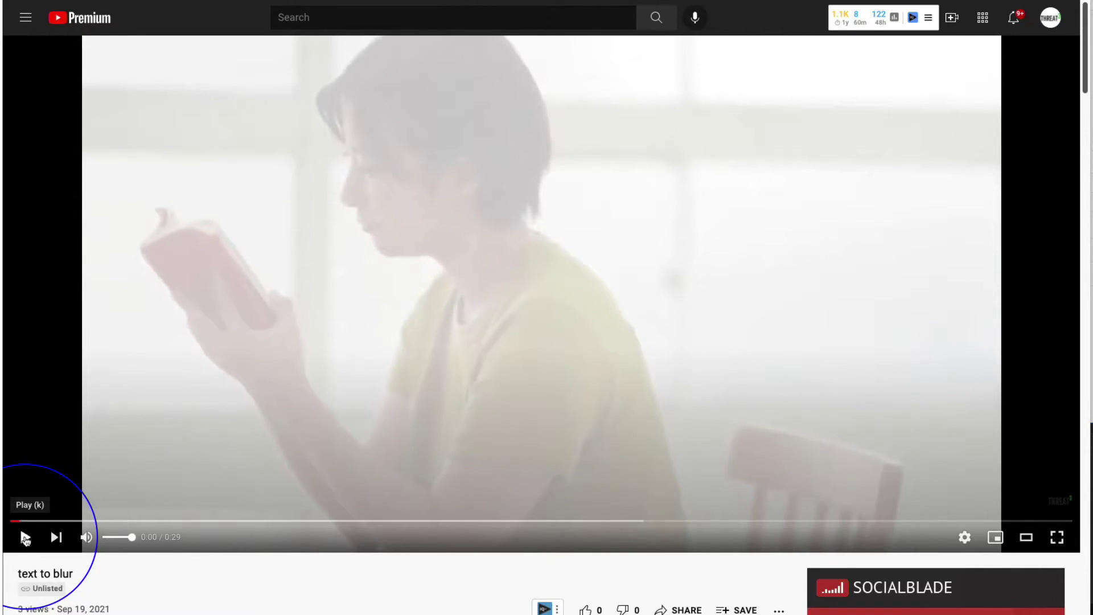
{"action": "left_click", "coordinate": [25, 538]}
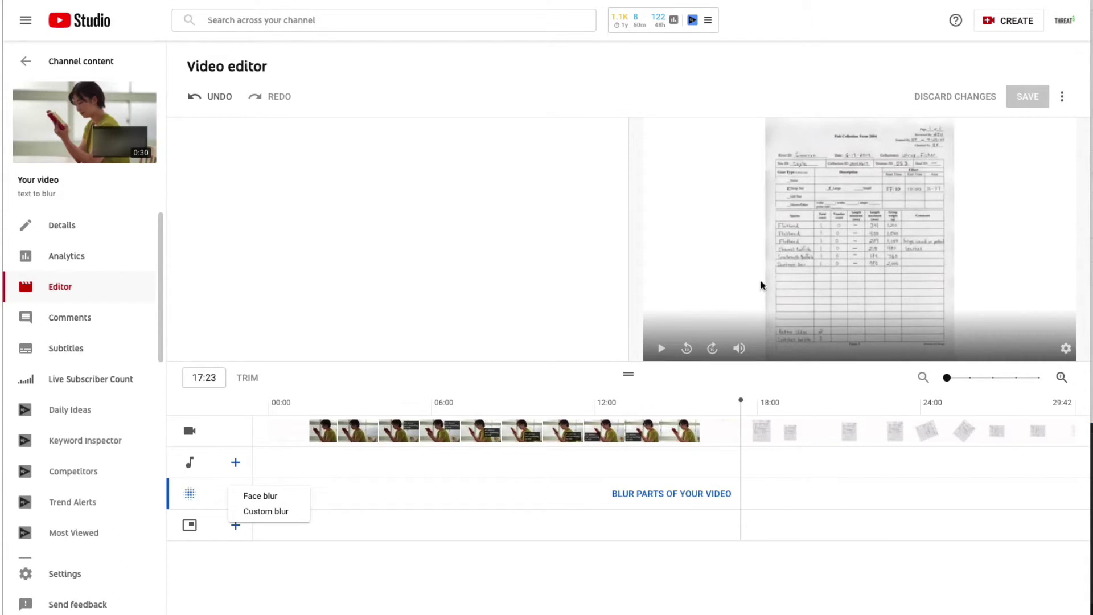
Step: Review the caption section at 12:00, then add a custom blur at 16:44, where the paper form is shown
{"action": "left_click_drag", "start_coordinate": [742, 393], "coordinate": [594, 431]}
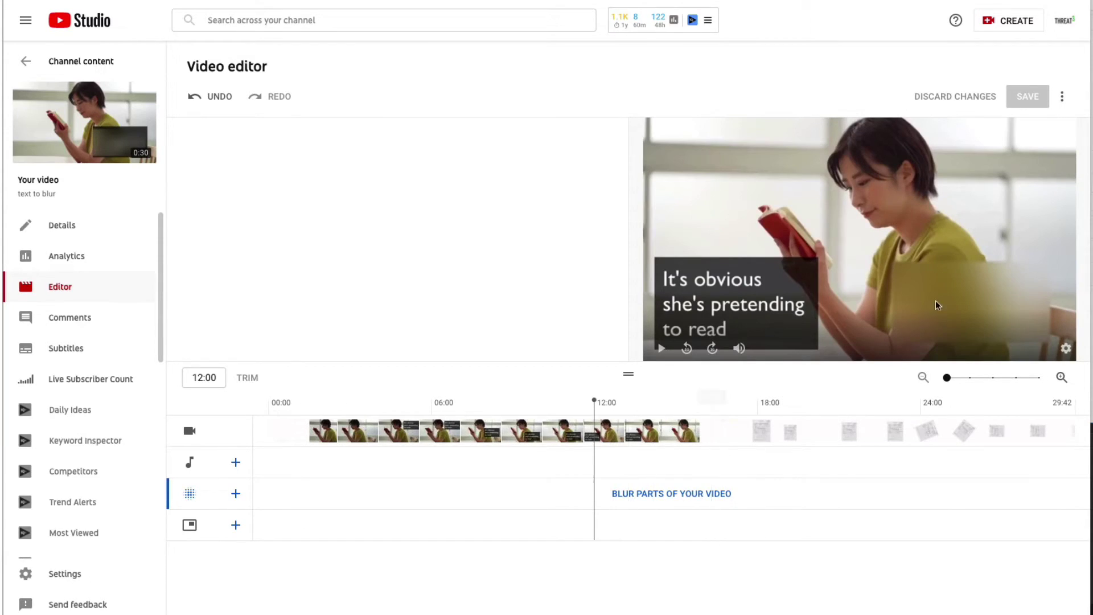
{"action": "left_click", "coordinate": [718, 429]}
{"action": "mouse_move", "coordinate": [718, 433]}
{"action": "left_mouse_down"}
{"action": "mouse_move", "coordinate": [708, 431]}
{"action": "mouse_move", "coordinate": [722, 430]}
{"action": "left_mouse_up"}
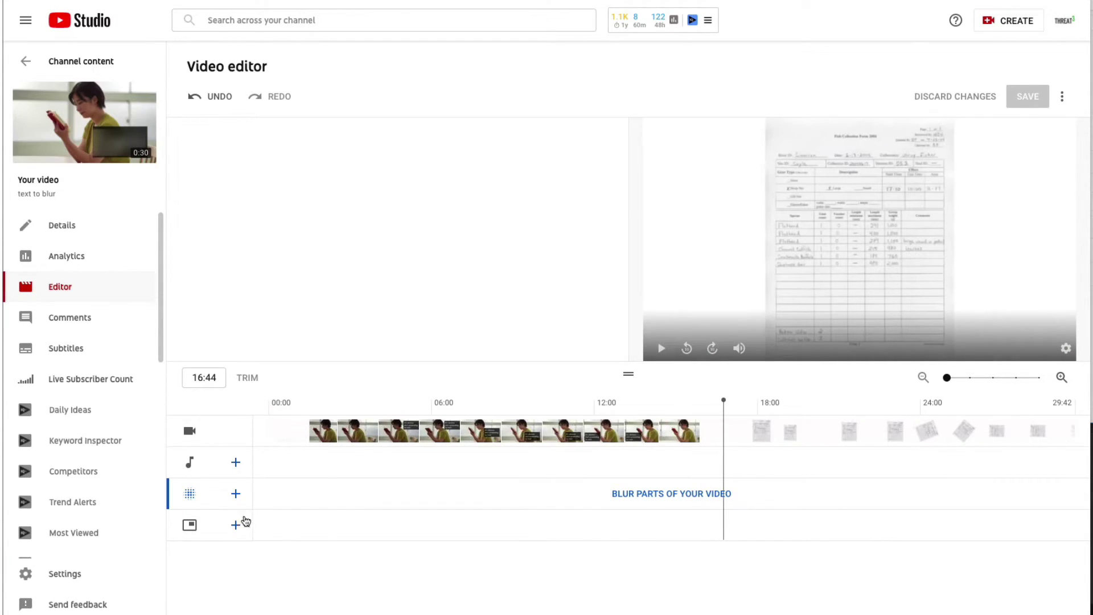
{"action": "left_click", "coordinate": [235, 494]}
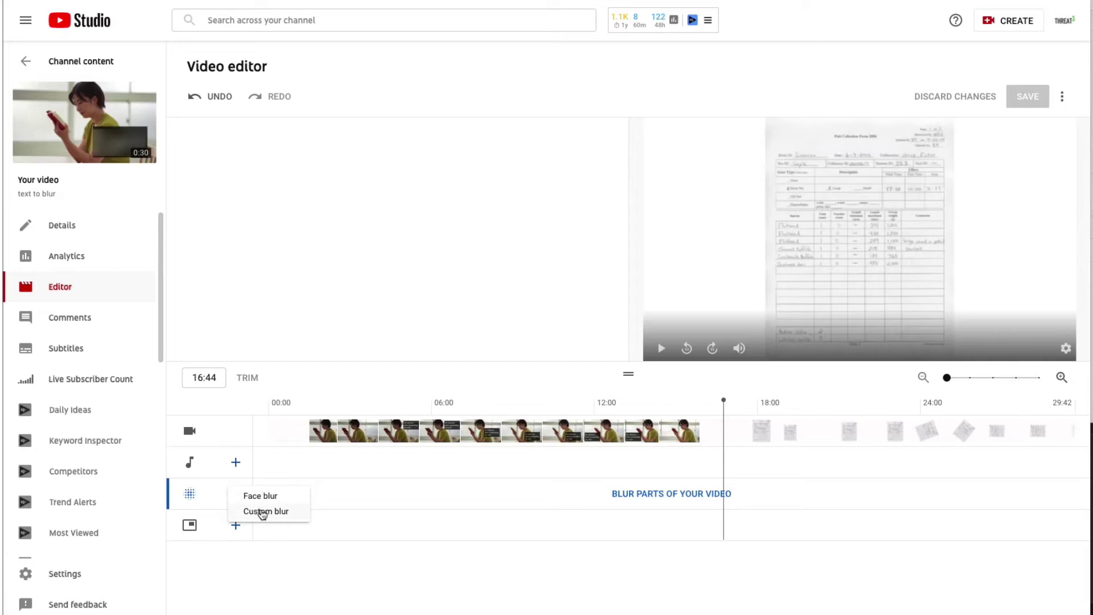
{"action": "left_click", "coordinate": [263, 512]}
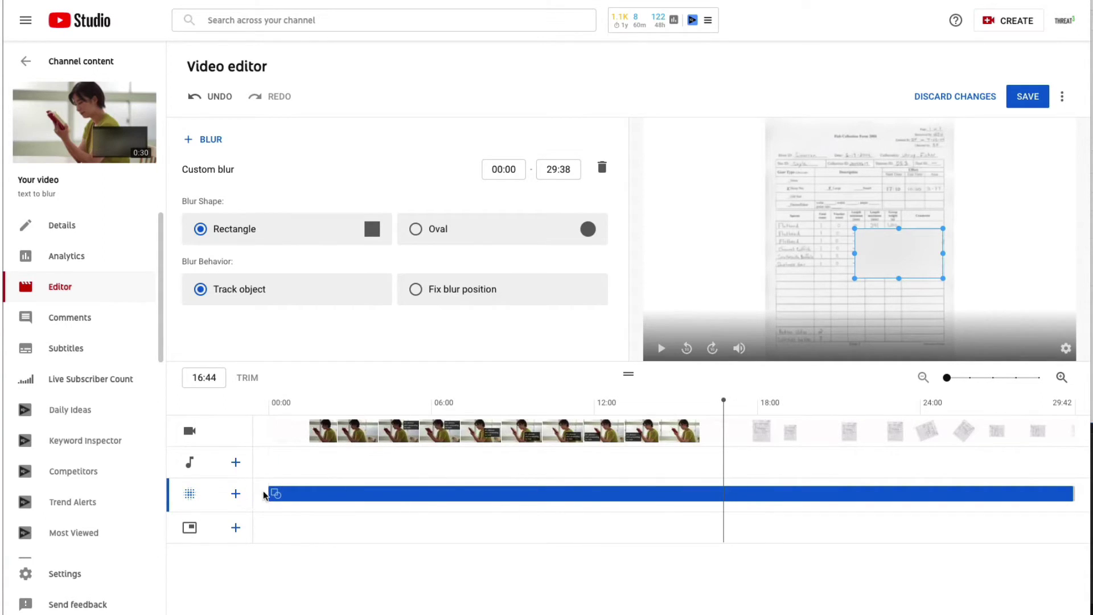
Step: Set the custom blur's start to 16:41 and shape it into a thin rectangle over the first rows of the form's species table
{"action": "left_click_drag", "start_coordinate": [271, 493], "coordinate": [644, 482]}
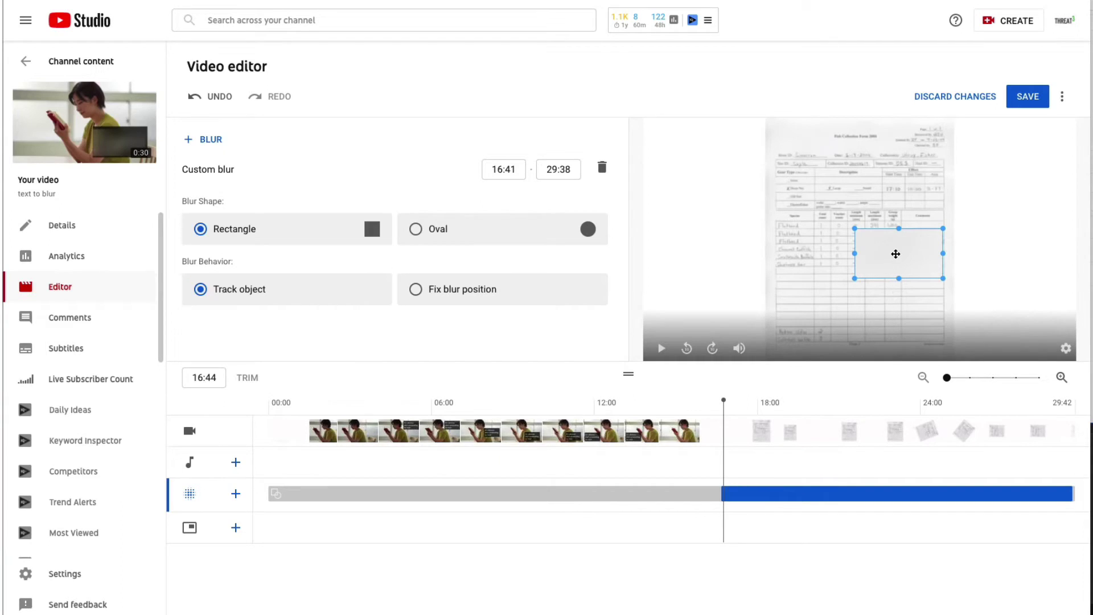
{"action": "left_click_drag", "start_coordinate": [894, 253], "coordinate": [815, 246]}
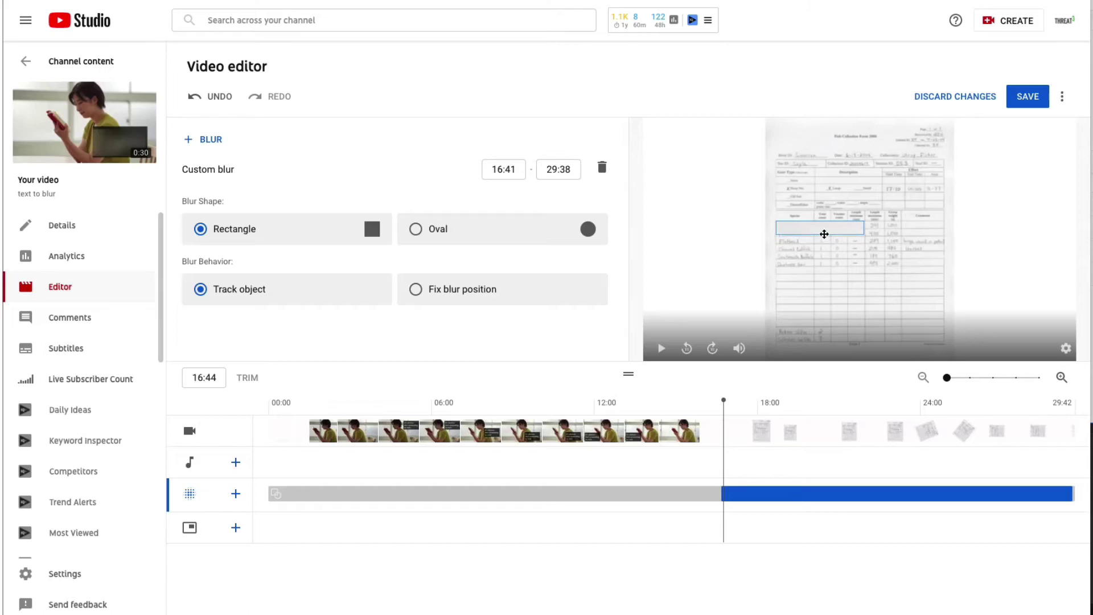
{"action": "left_click", "coordinate": [822, 238]}
{"action": "left_click", "coordinate": [881, 228]}
Step: Save the form blur and pause the published video at 0:27 to check the blur on the rotated form
{"action": "left_click", "coordinate": [1028, 97]}
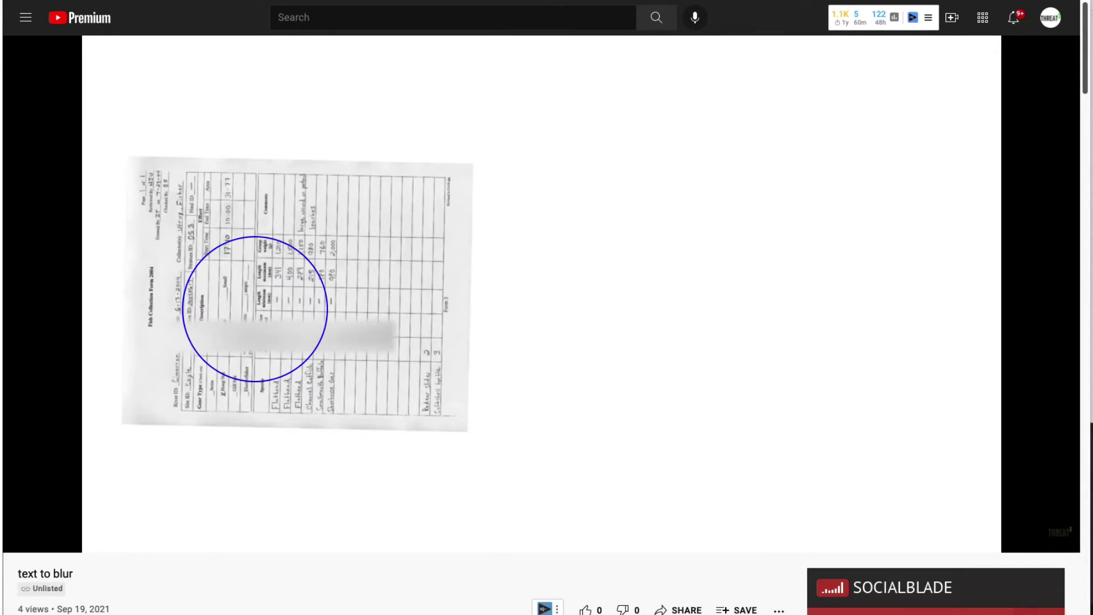
{"action": "key", "text": "space"}
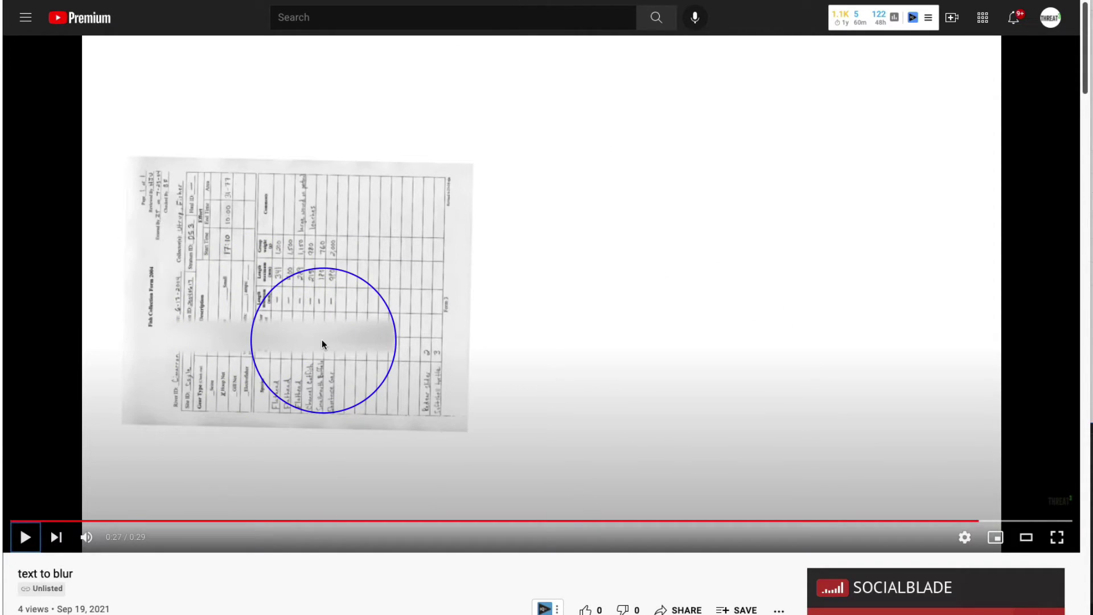